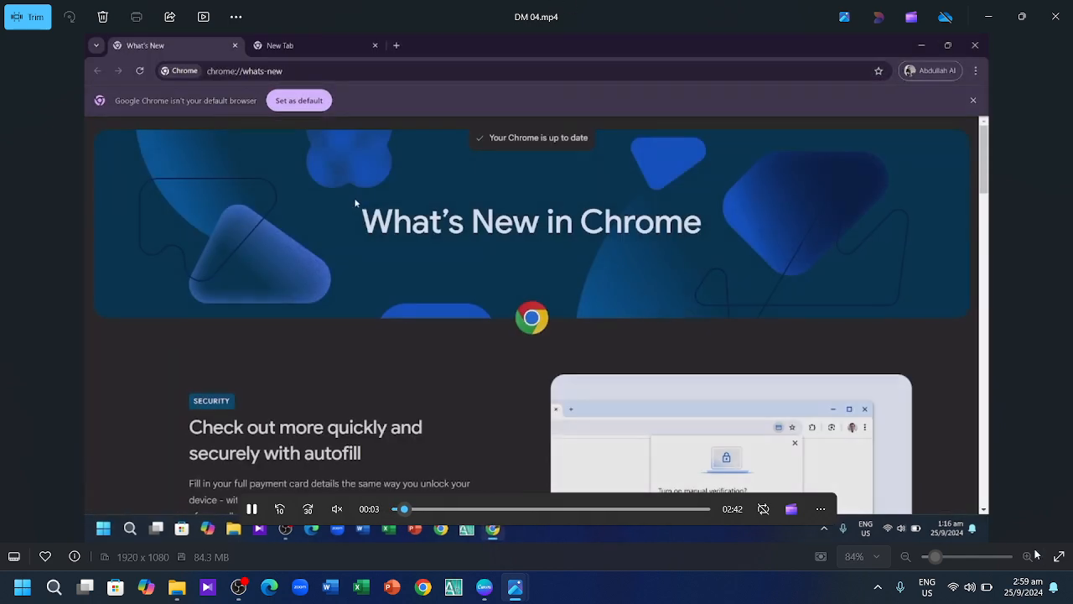
Show the DM 04.mp4 video in full screen and rewind it to the beginning
click(1060, 557)
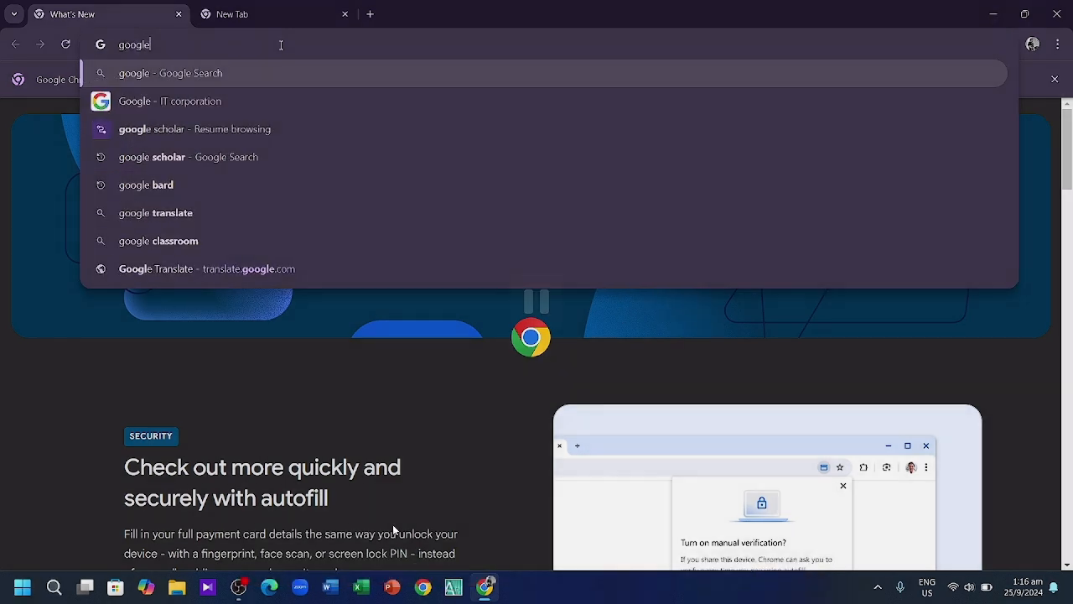
click(500, 366)
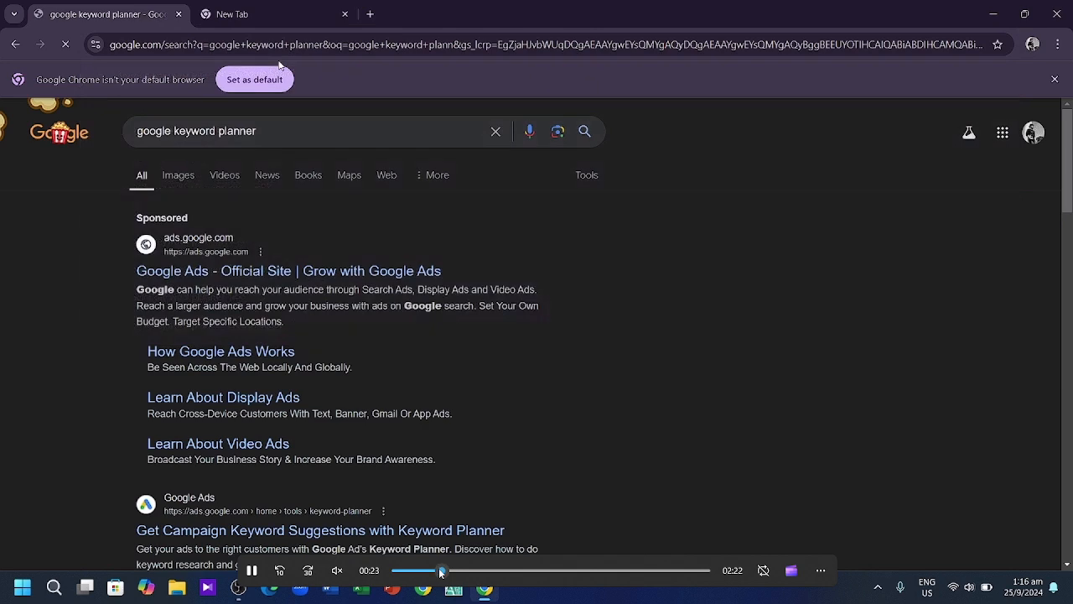
drag(440, 572, 359, 572)
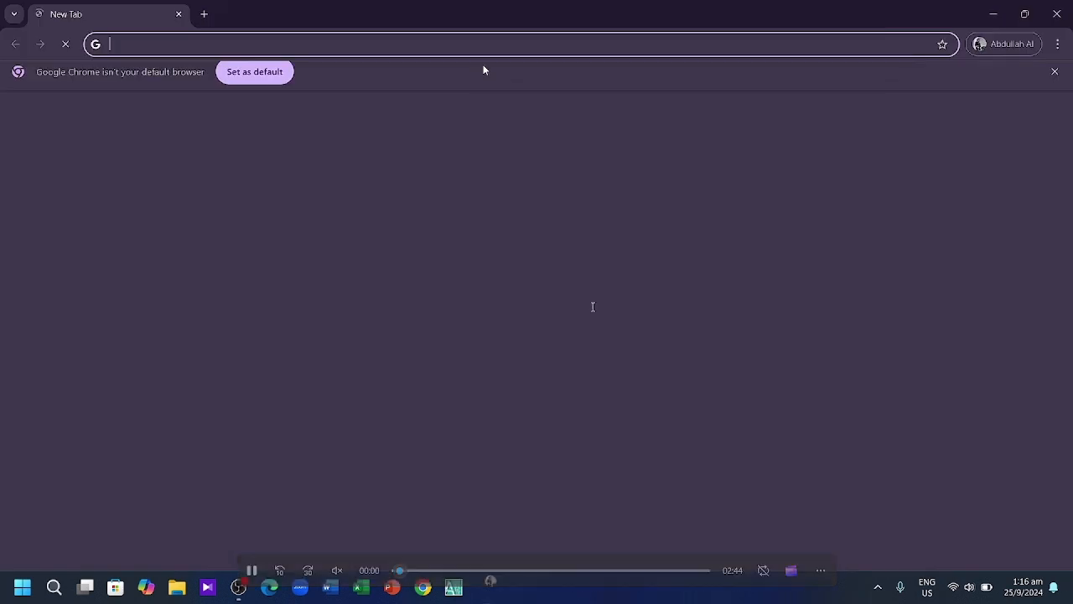
click(444, 256)
click(448, 312)
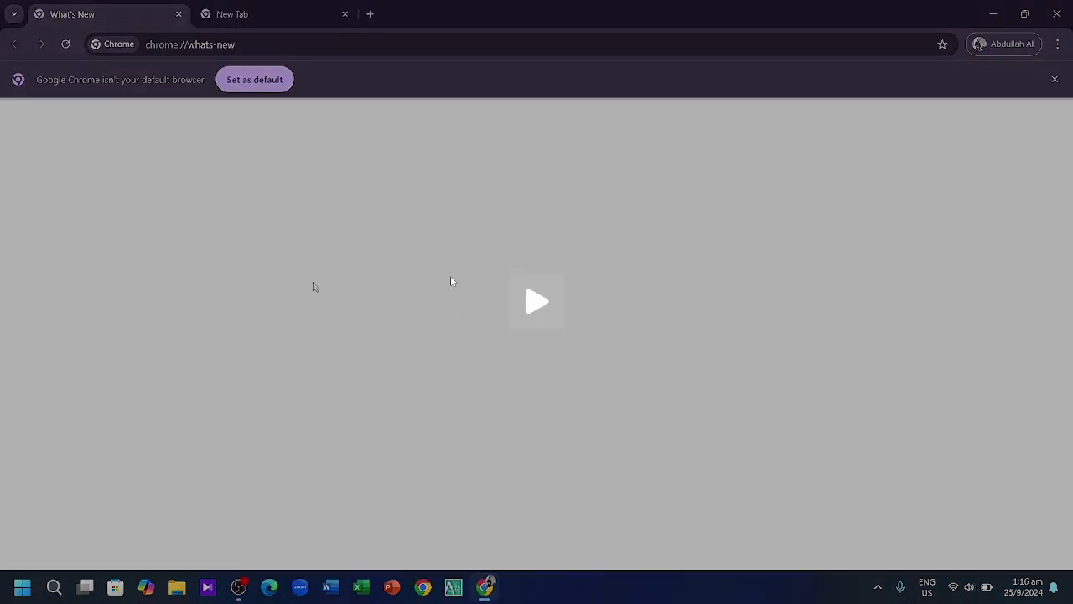
click(500, 290)
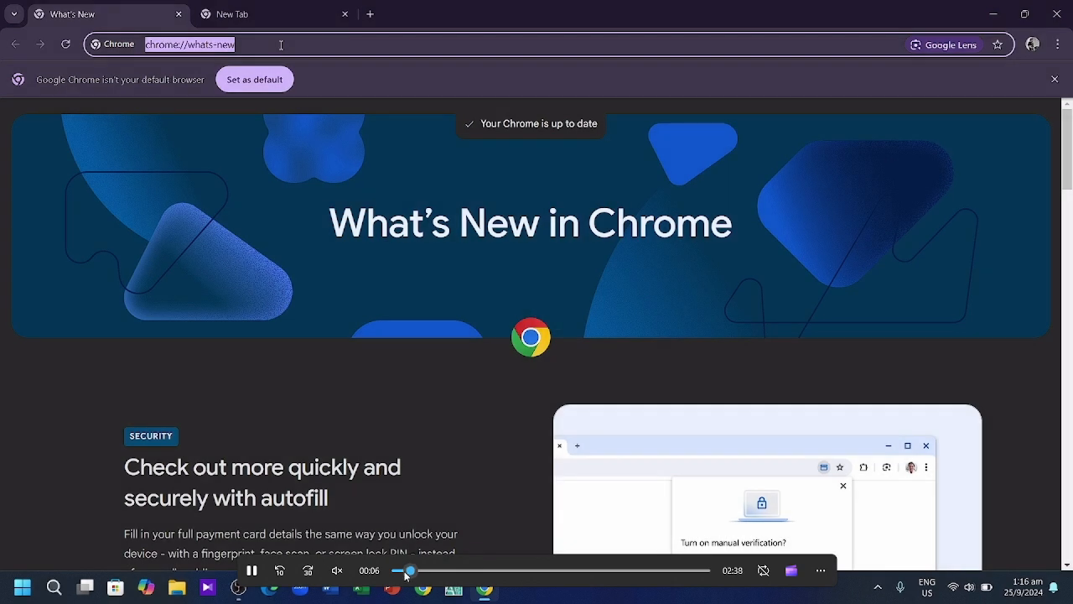
drag(408, 572, 369, 577)
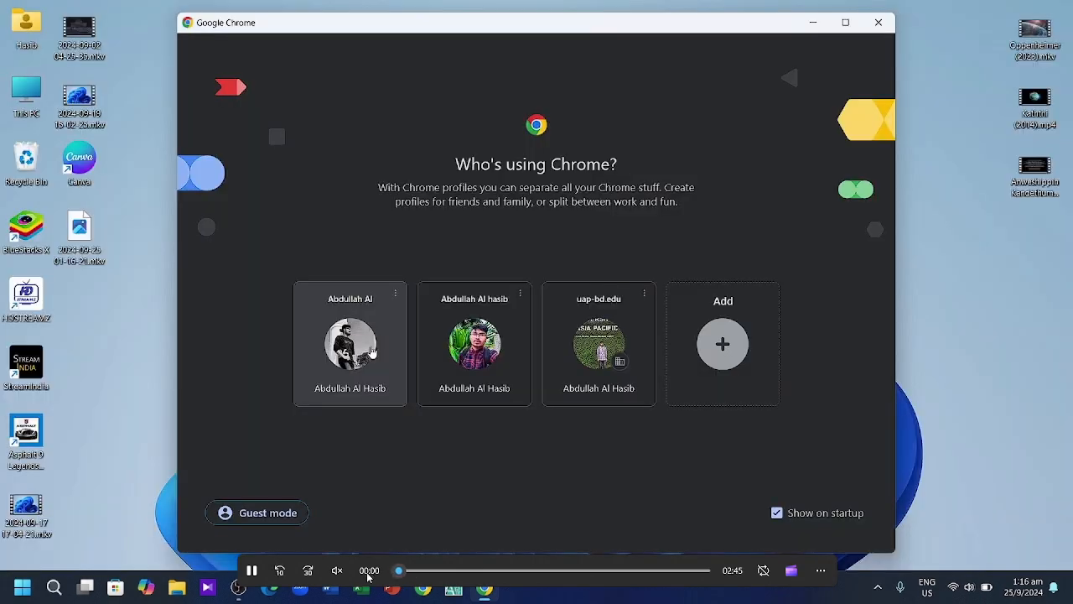
Raise the video's playback volume to 82 and restart it from the beginning
mouse_move(339, 577)
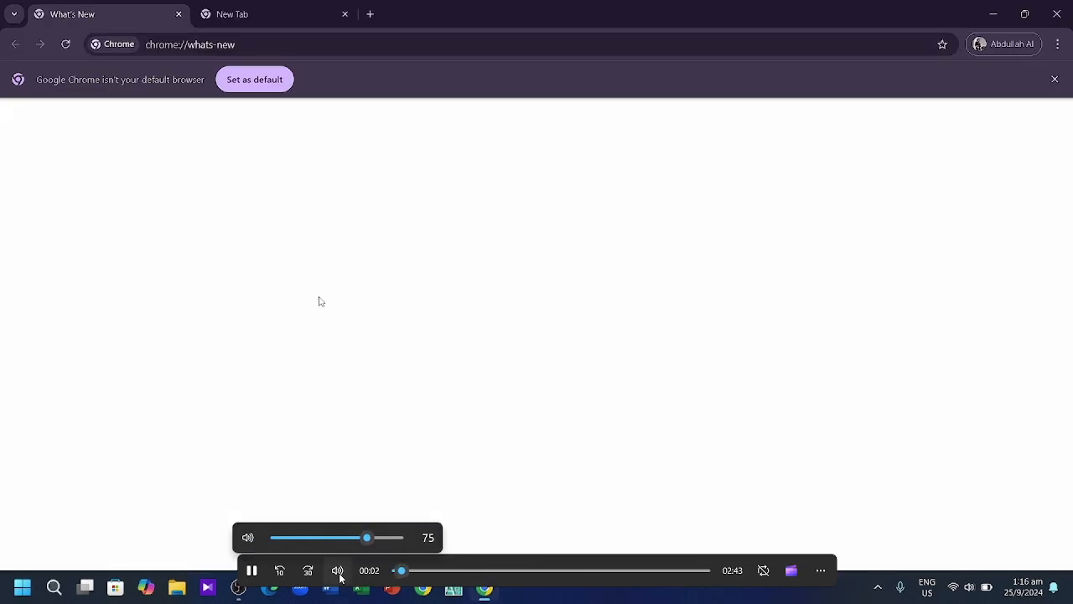
drag(386, 538, 376, 540)
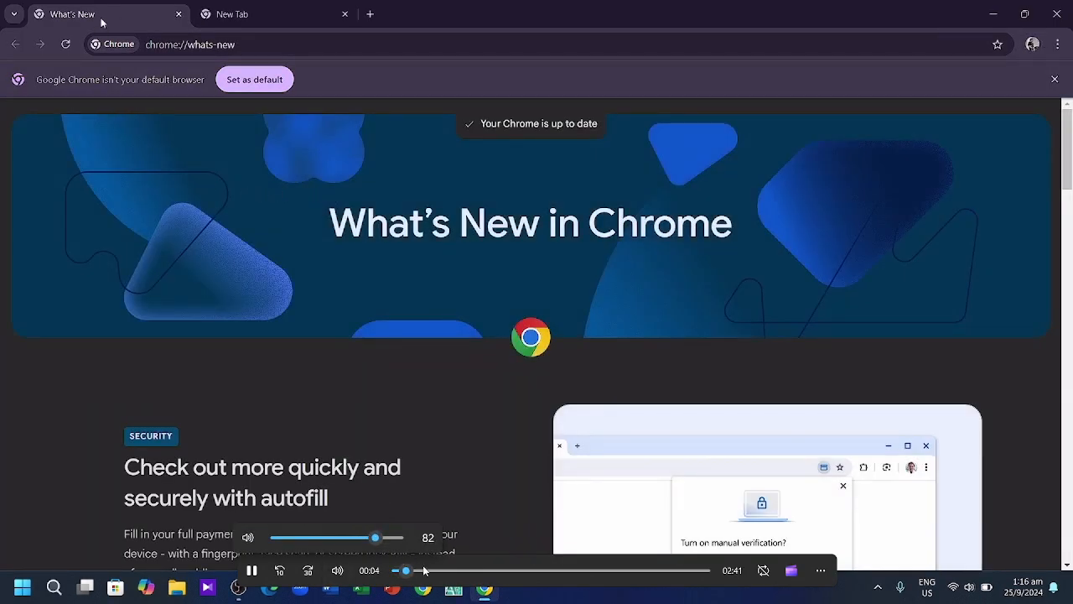
drag(424, 571, 339, 571)
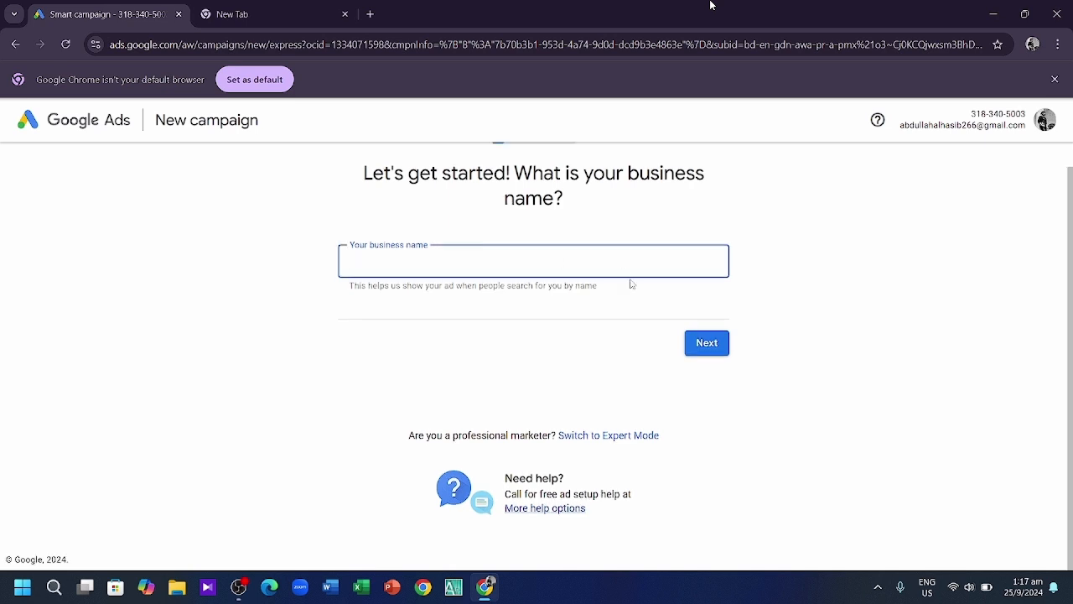
Switch the Google Ads signup to Expert Mode and choose to create an account without a campaign
click(623, 436)
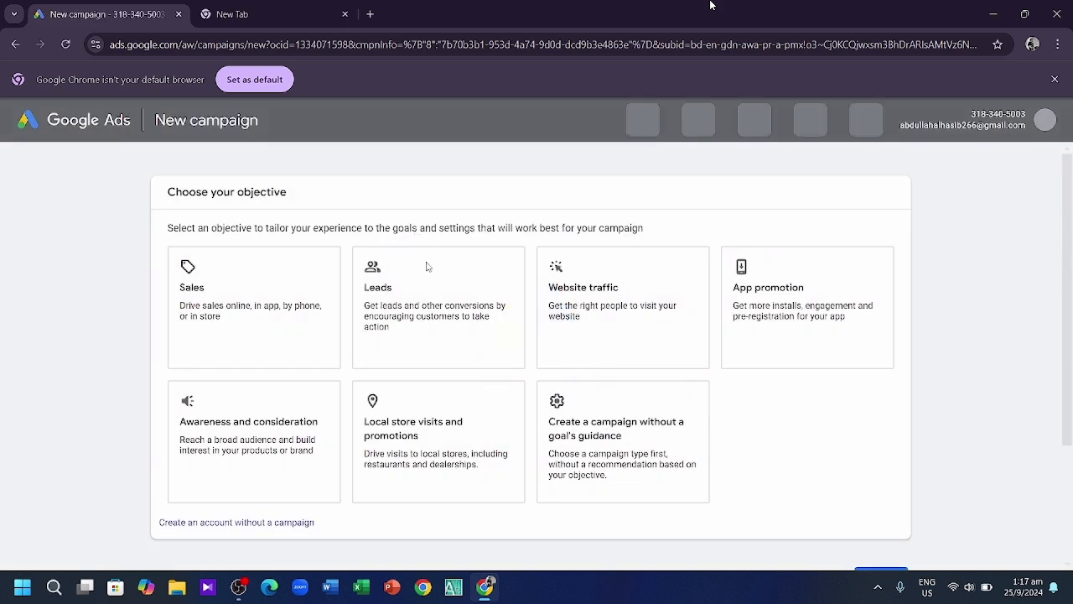
scroll(429, 268, down, 1)
scroll(429, 268, down, 1)
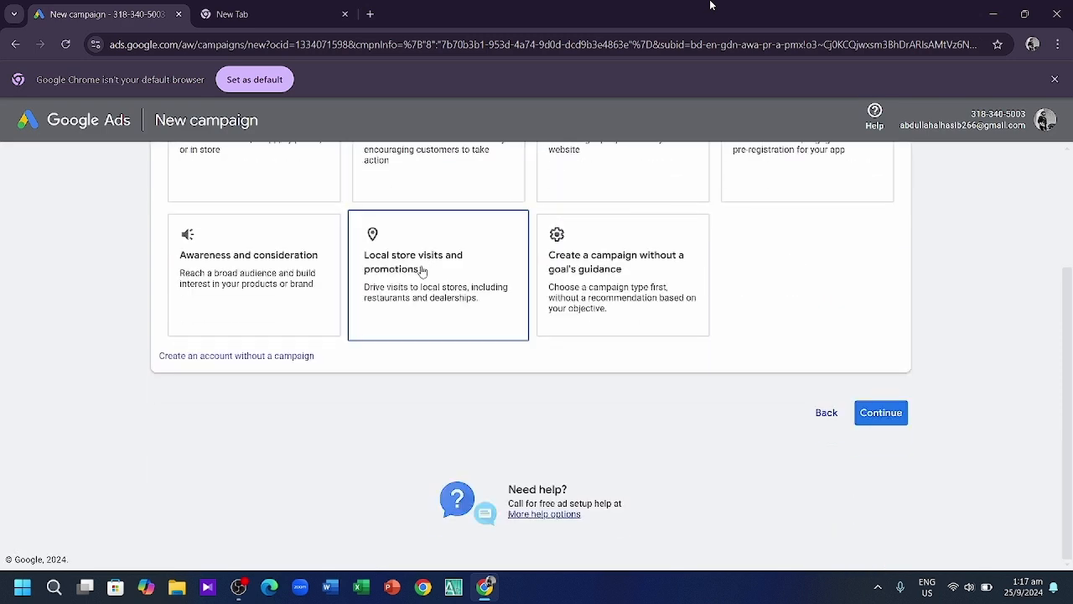
click(290, 355)
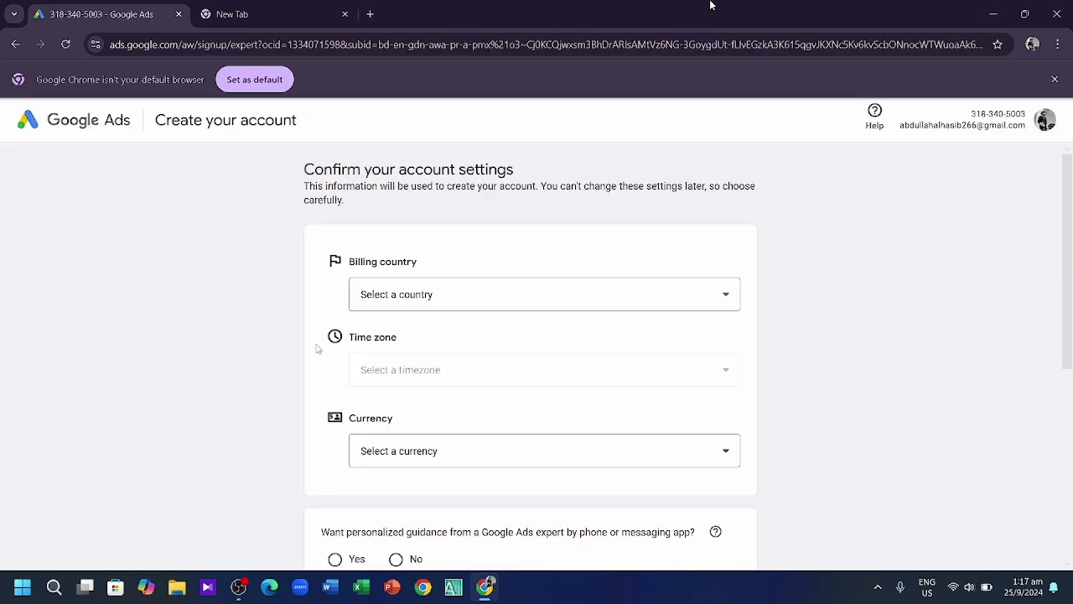
Answer Yes to both email tips and personalized Google Ads expert guidance in the account settings
scroll(456, 314, down, 2)
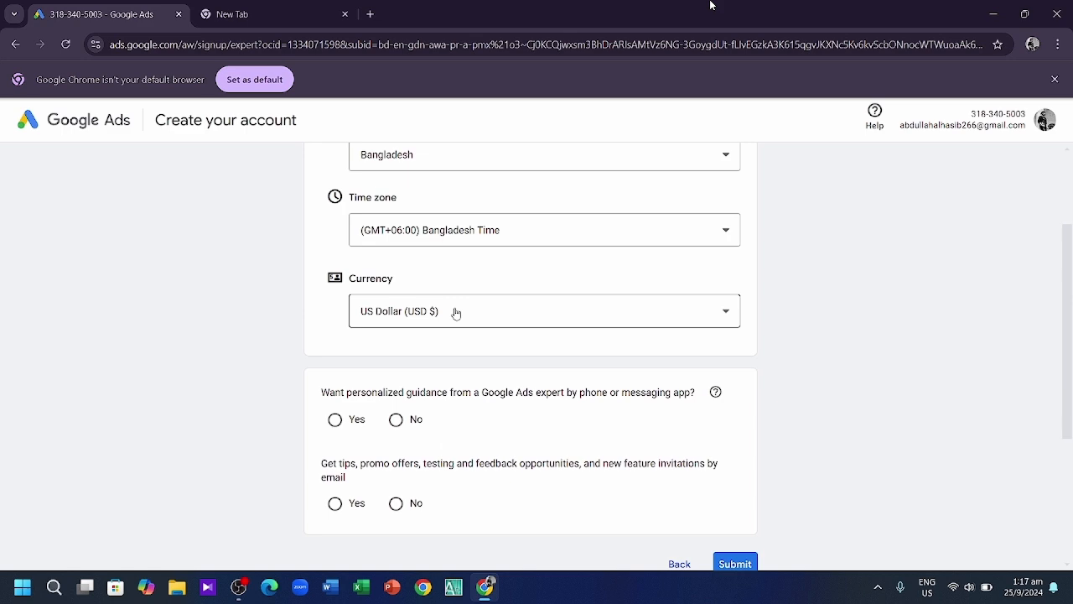
scroll(456, 312, down, 2)
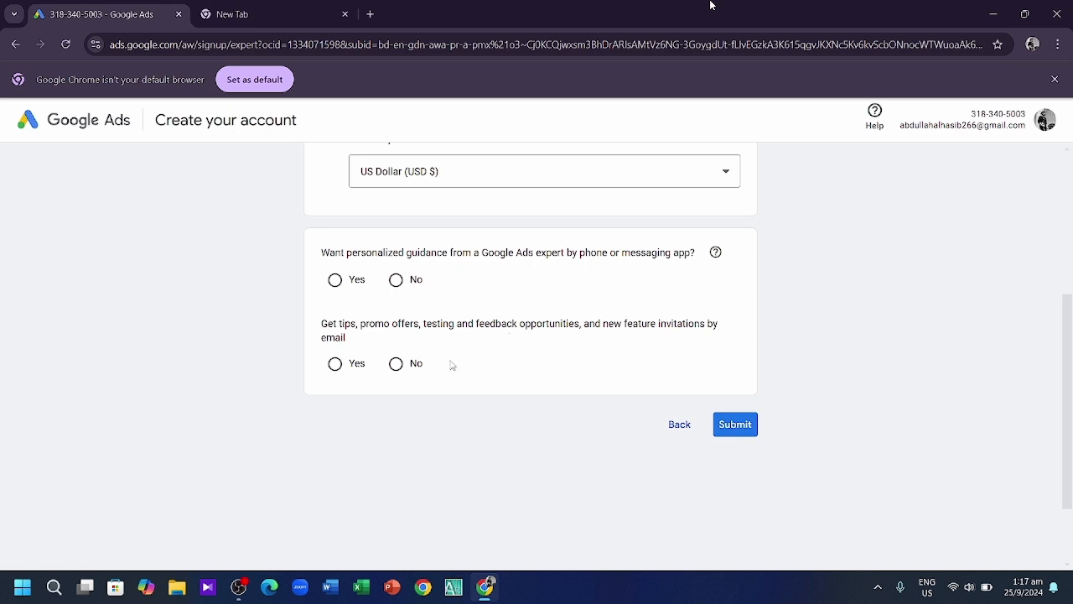
click(736, 424)
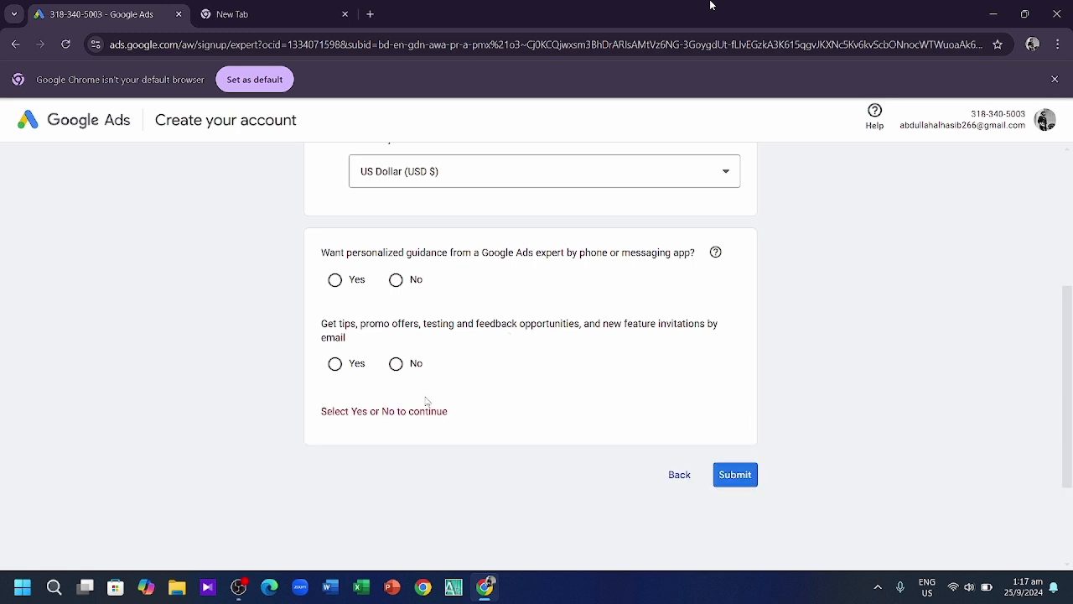
click(336, 364)
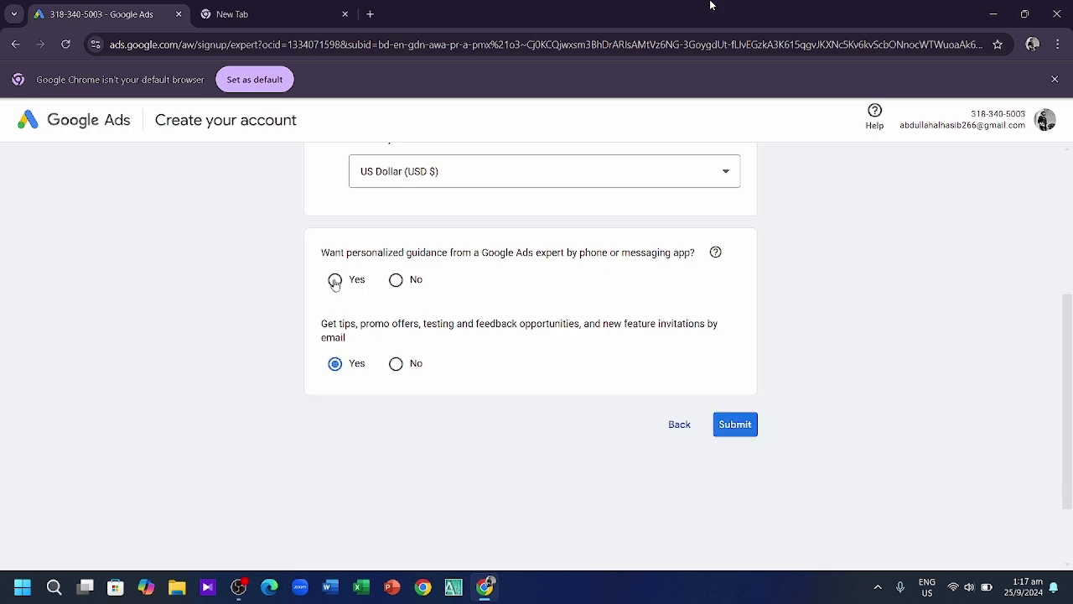
click(334, 279)
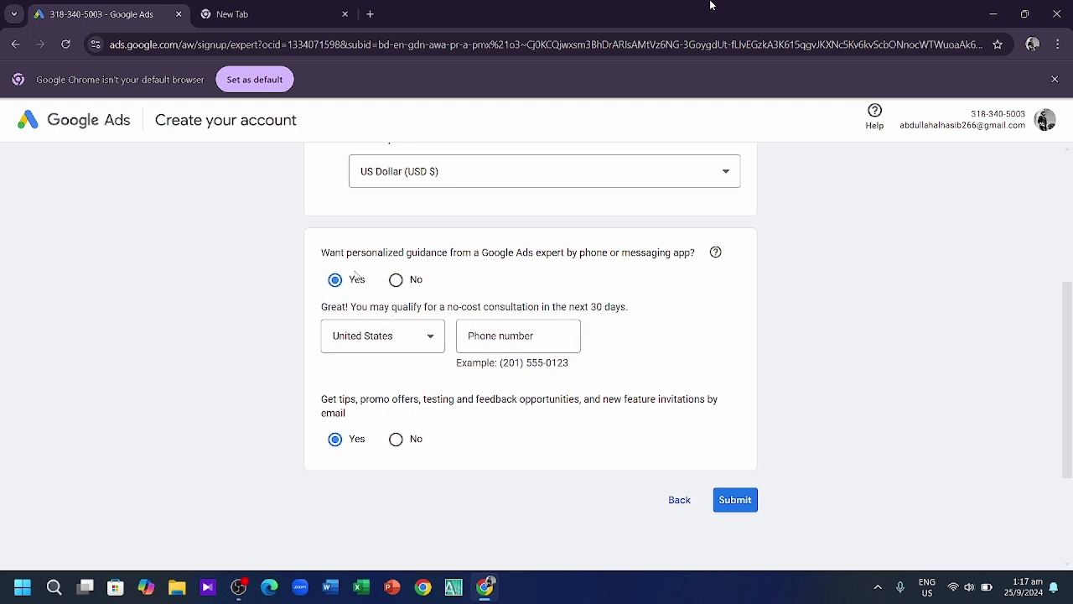
Set the country of the expert guidance phone number to Bangladesh
click(412, 335)
scroll(417, 288, down, 5)
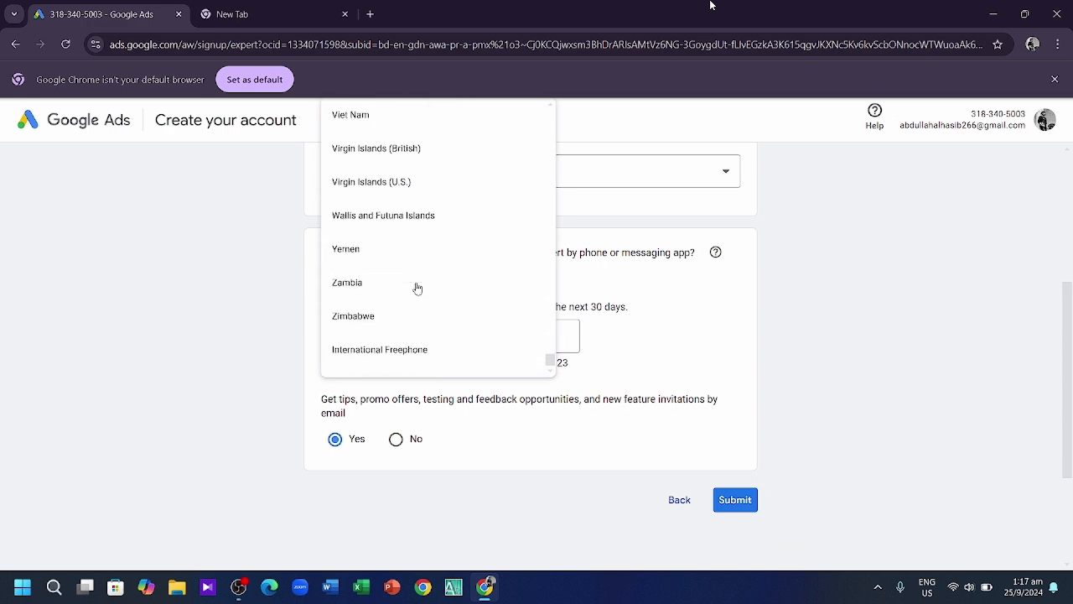
scroll(416, 288, up, 20)
scroll(416, 288, up, 20)
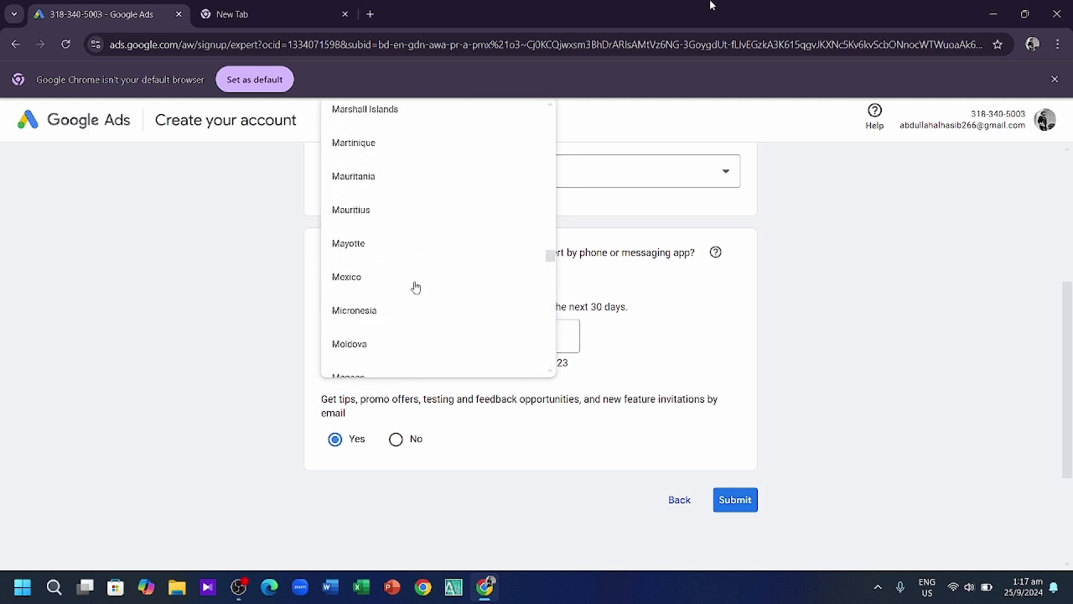
scroll(415, 288, up, 20)
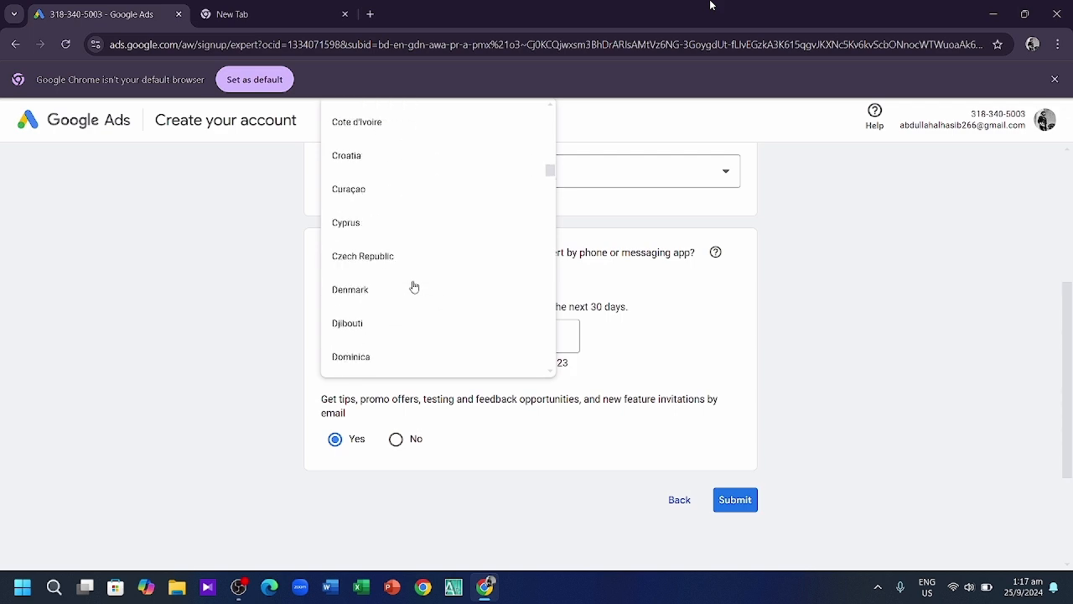
scroll(414, 288, up, 15)
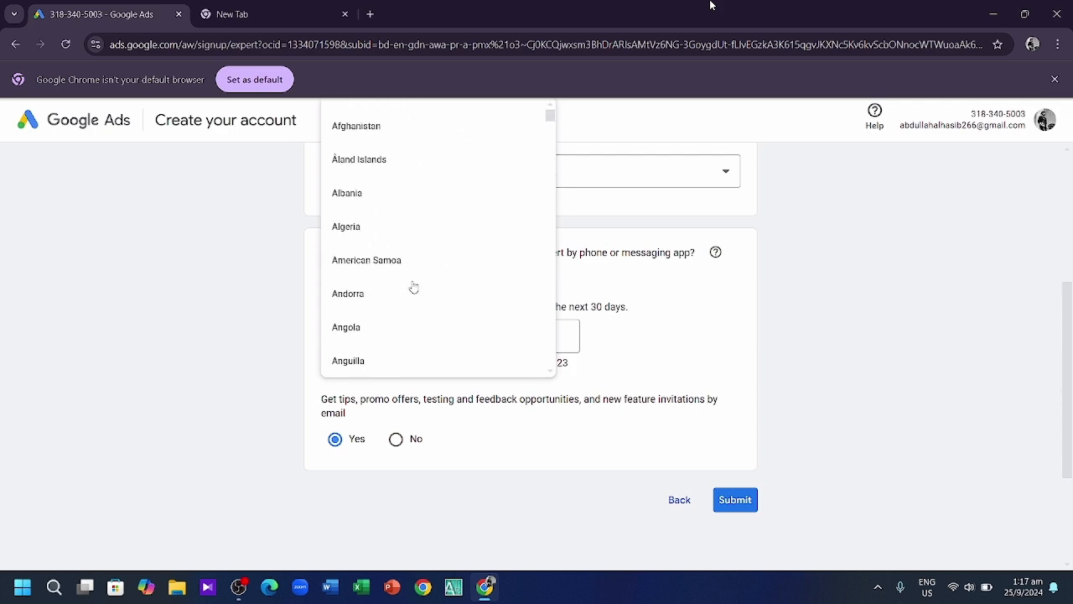
scroll(414, 286, down, 2)
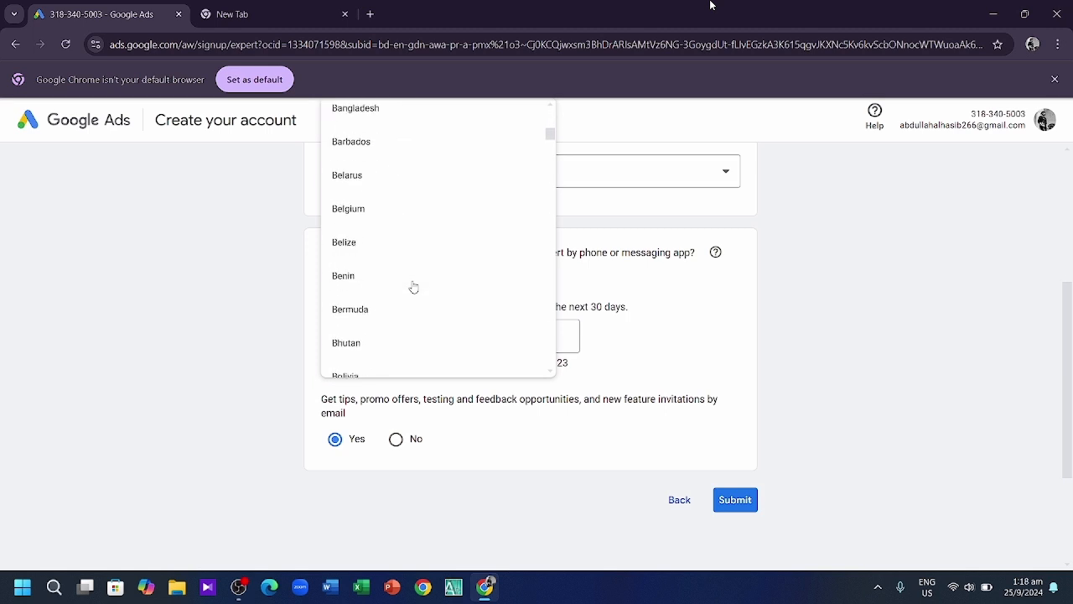
scroll(413, 287, down, 6)
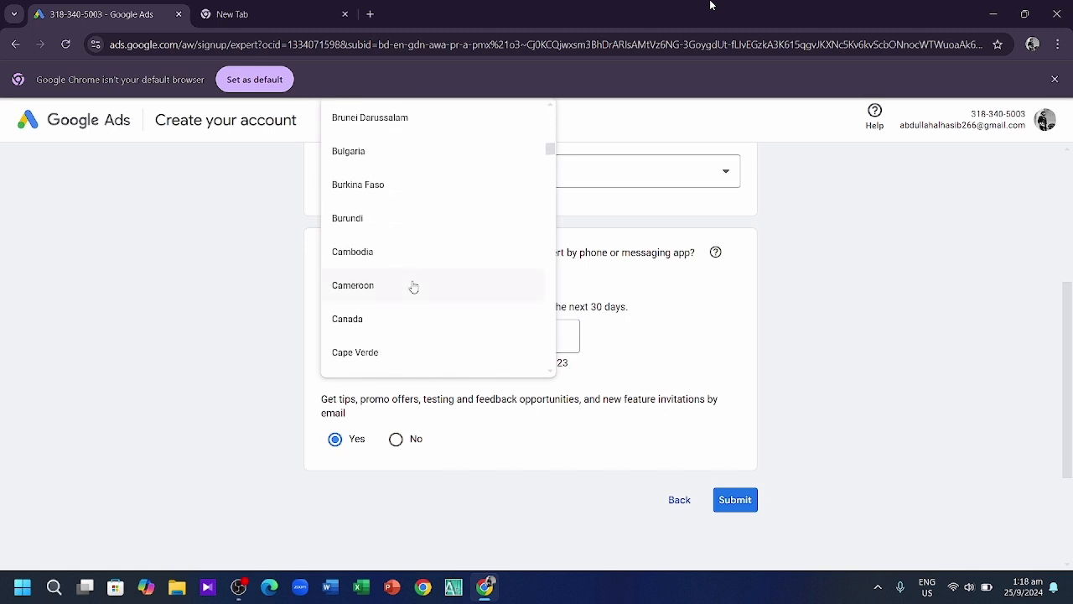
scroll(414, 286, up, 2)
scroll(413, 286, up, 1)
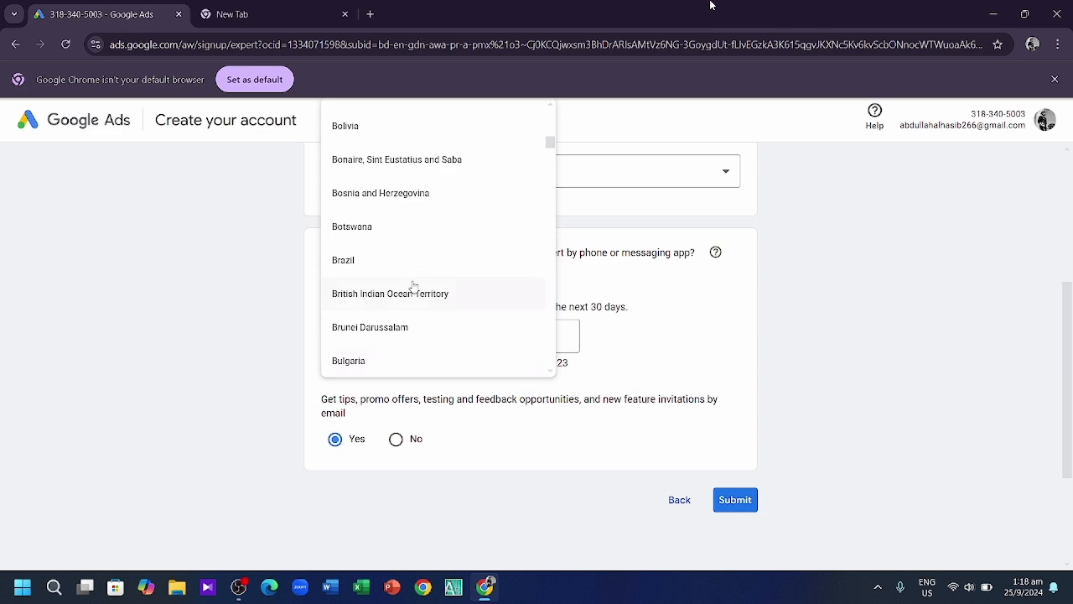
scroll(414, 286, down, 1)
scroll(414, 287, down, 5)
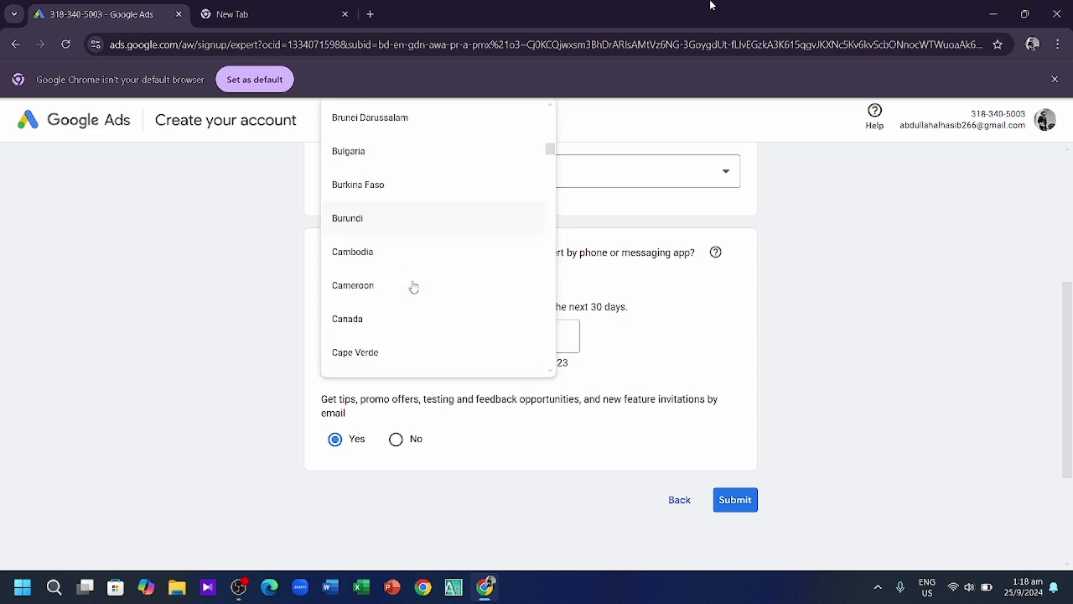
scroll(414, 287, down, 4)
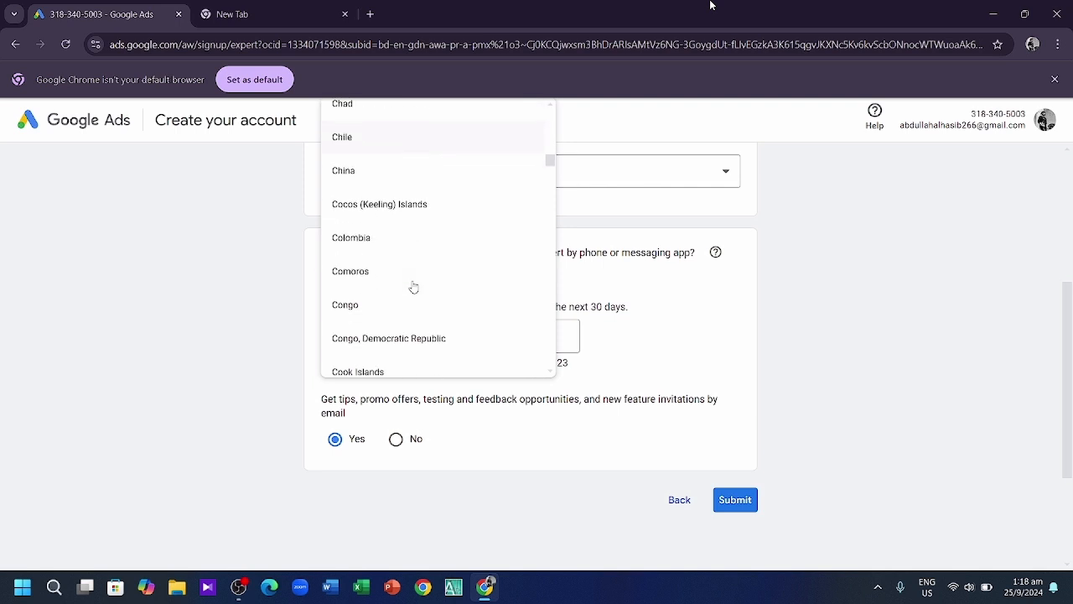
scroll(413, 287, up, 4)
scroll(413, 287, down, 5)
scroll(412, 287, up, 12)
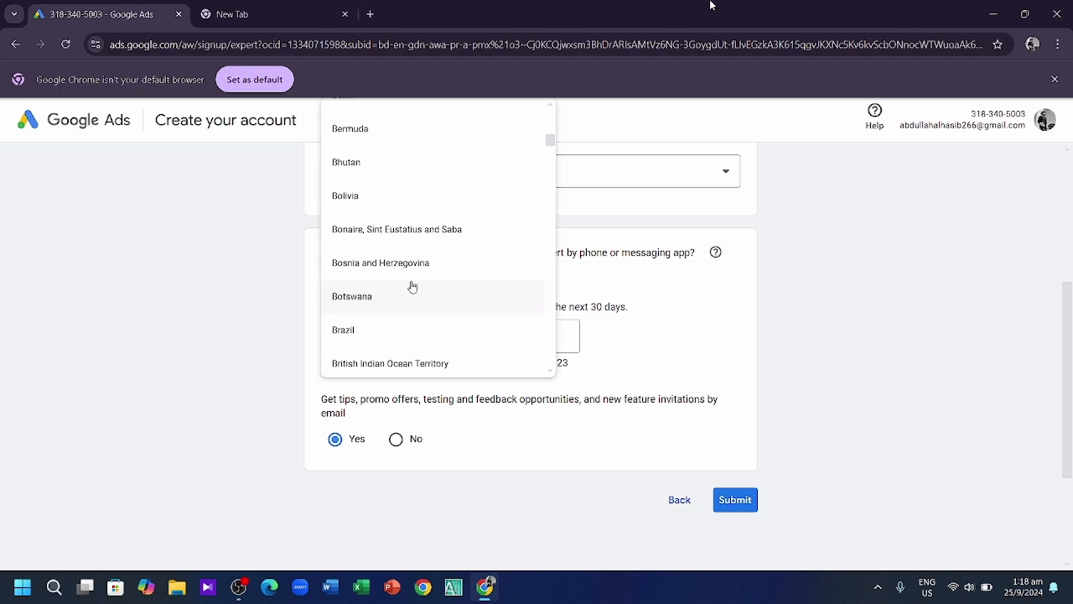
scroll(413, 287, up, 3)
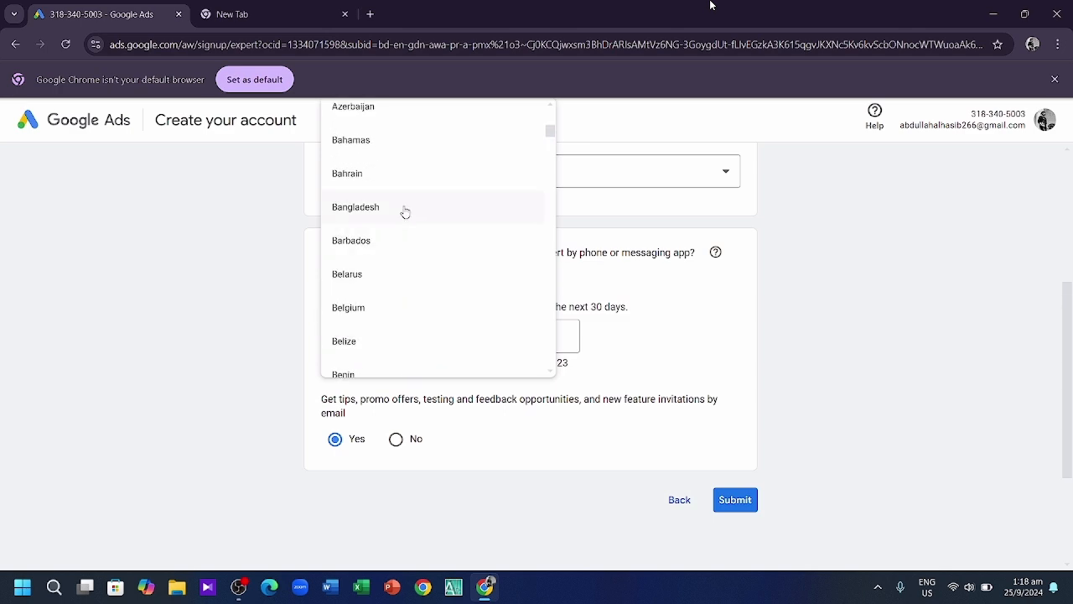
click(404, 210)
Enter the contact phone number and submit the account settings
click(490, 330)
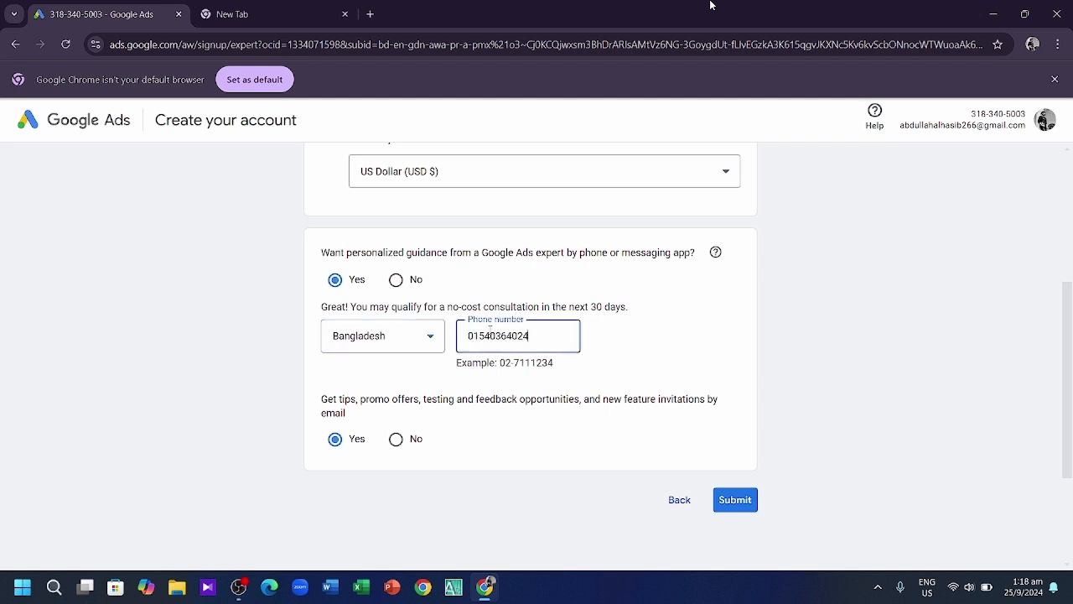
click(738, 503)
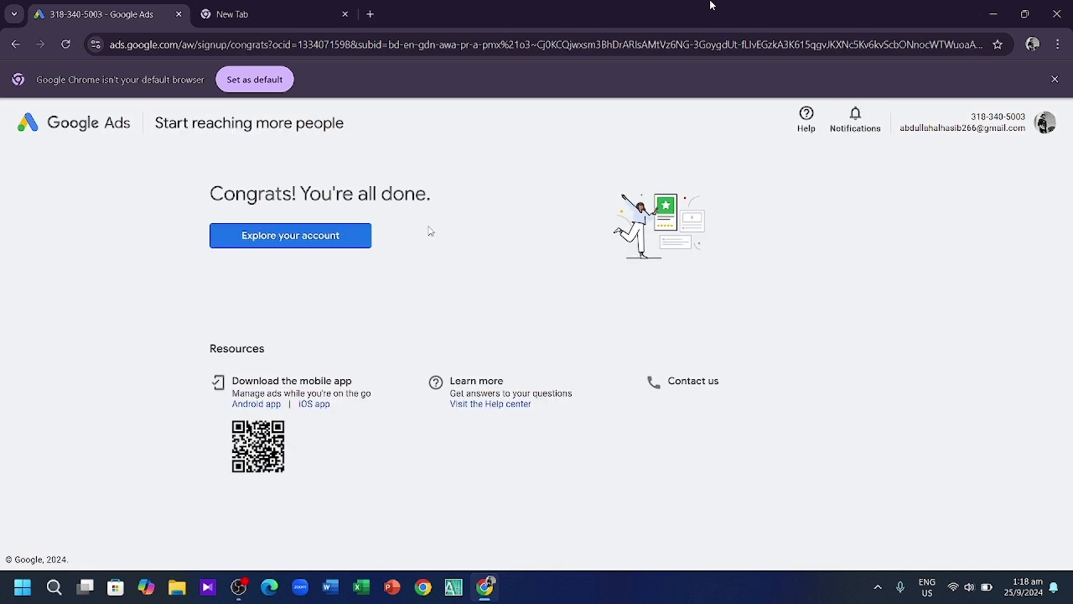
Open the new Google Ads account and review its Overview page down to the getting-started checklist
click(291, 241)
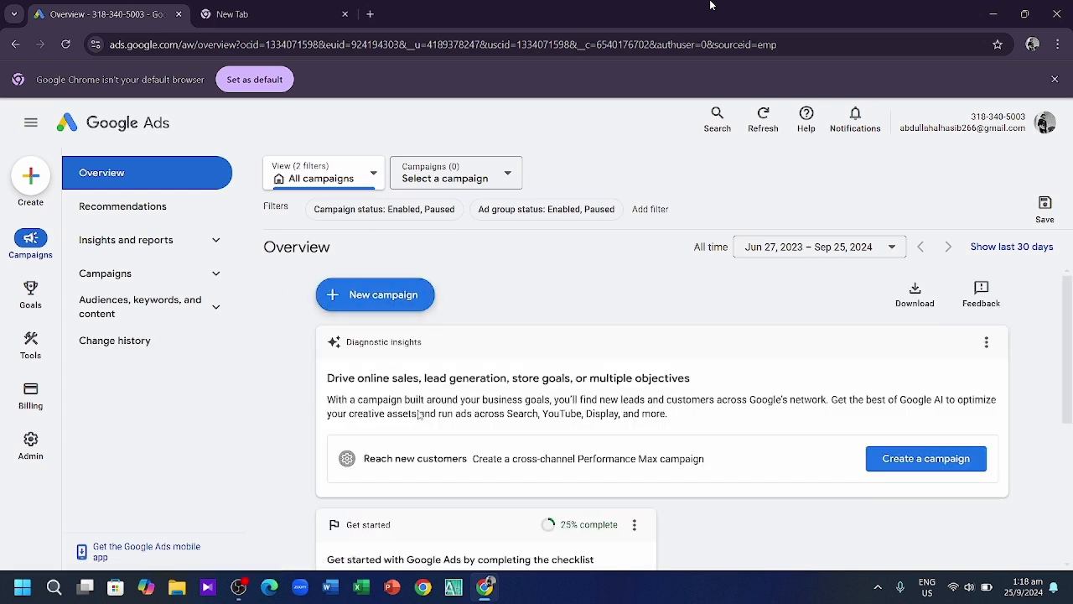
scroll(380, 359, down, 4)
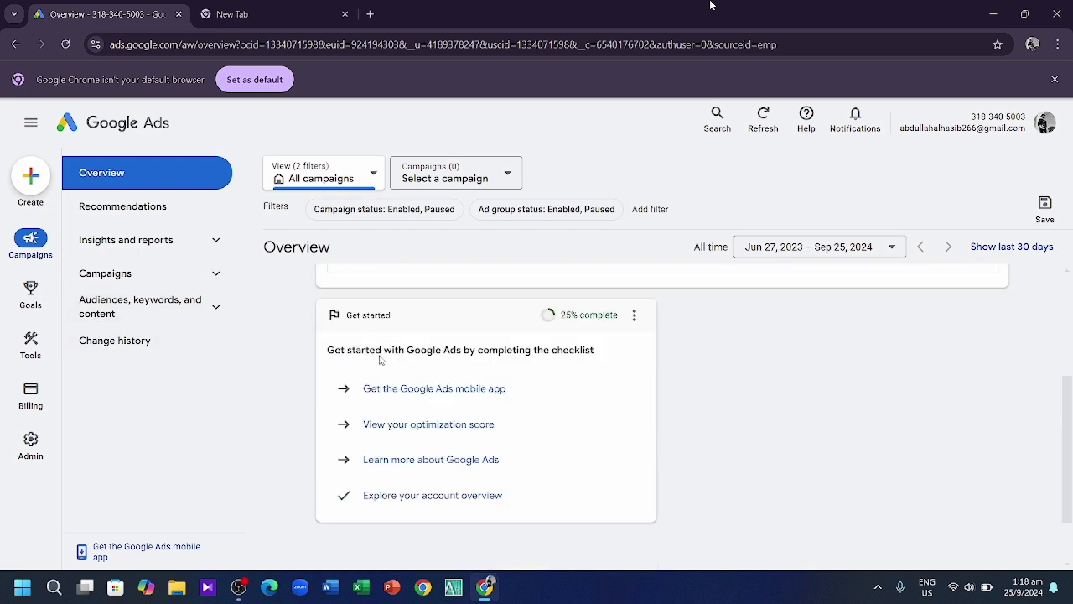
scroll(380, 359, up, 4)
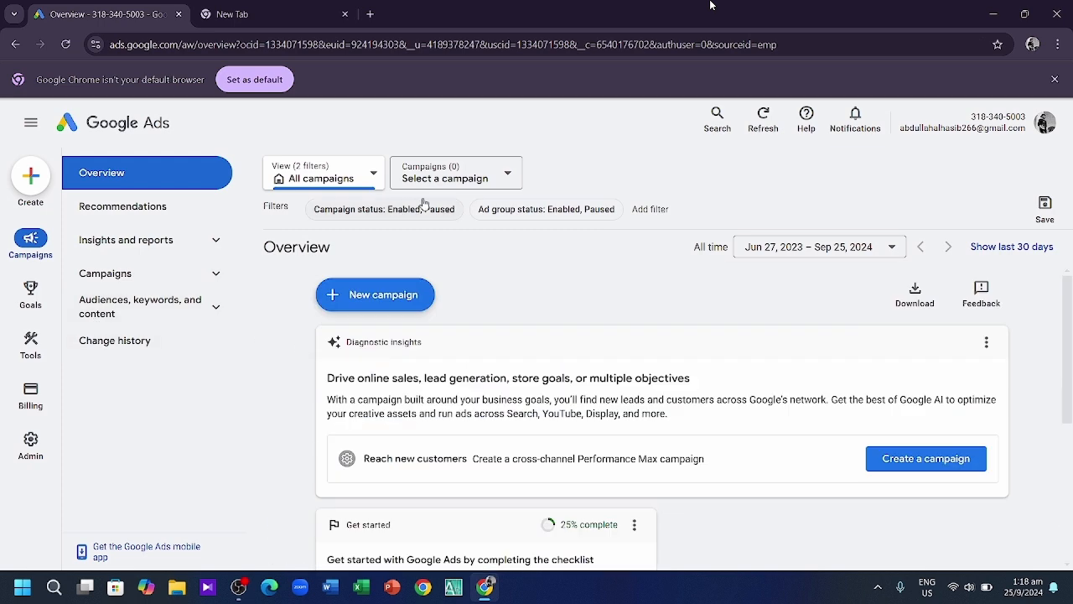
Open the account's Goals section and look over the conversion summary page
click(31, 290)
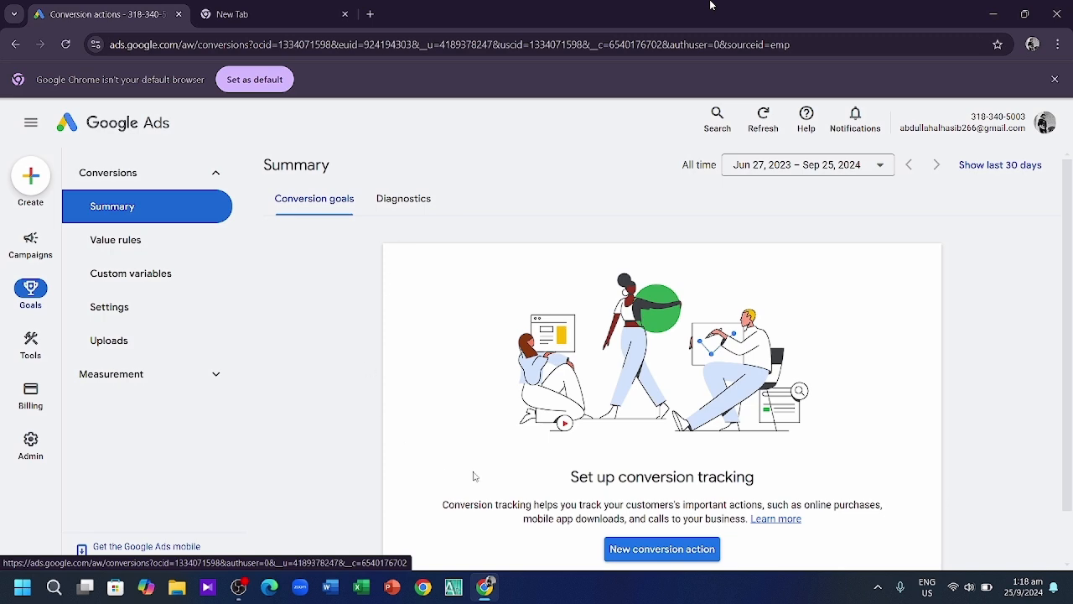
scroll(474, 476, down, 1)
scroll(474, 476, up, 1)
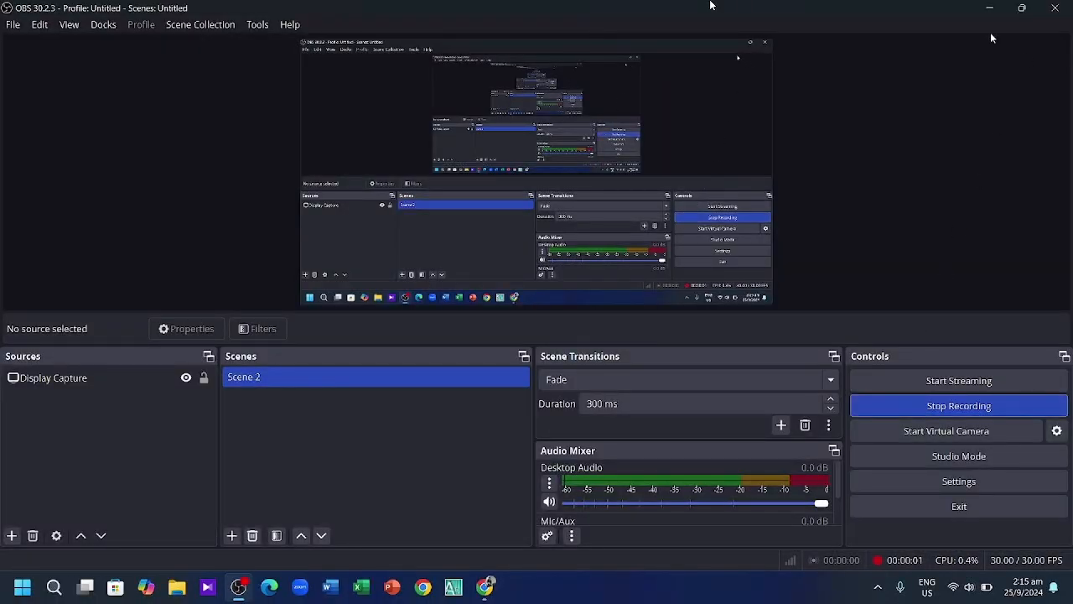
Switch to the Google Ads account in Chrome and open Keyword Planner among its planning tools
click(990, 9)
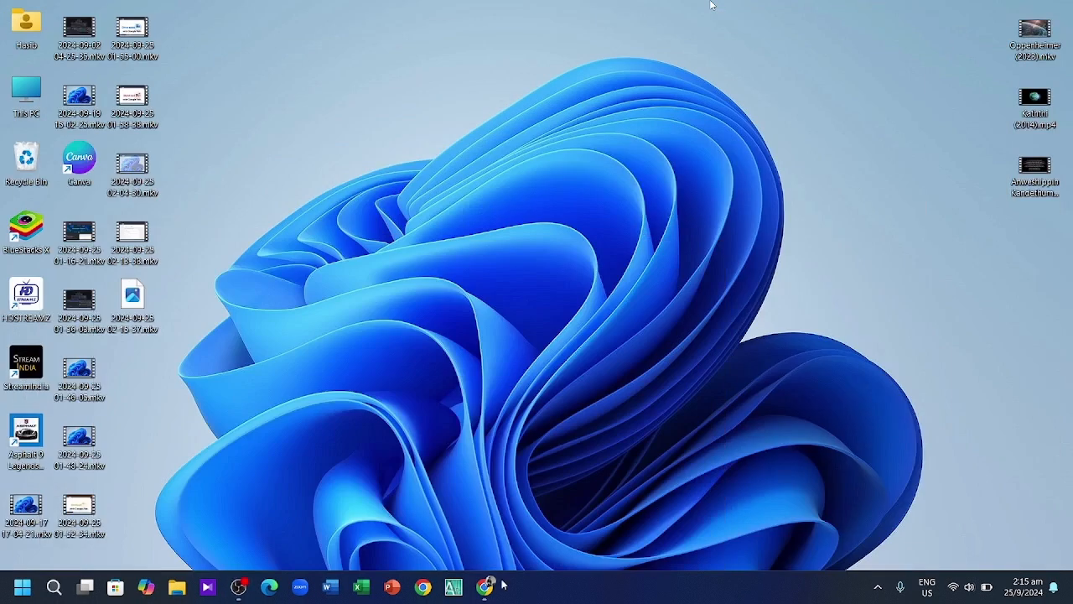
click(519, 498)
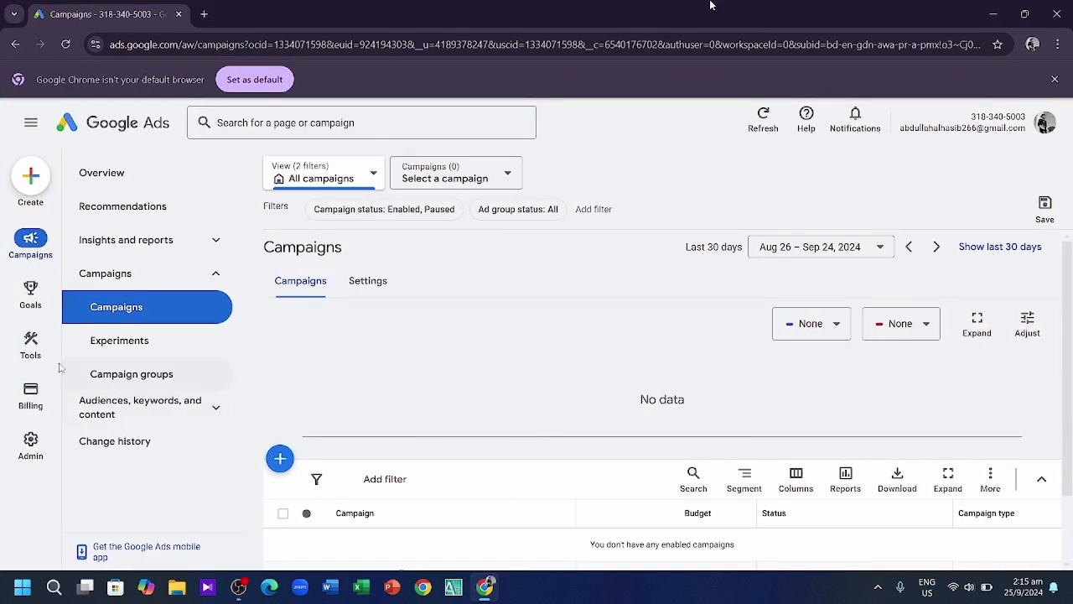
click(32, 346)
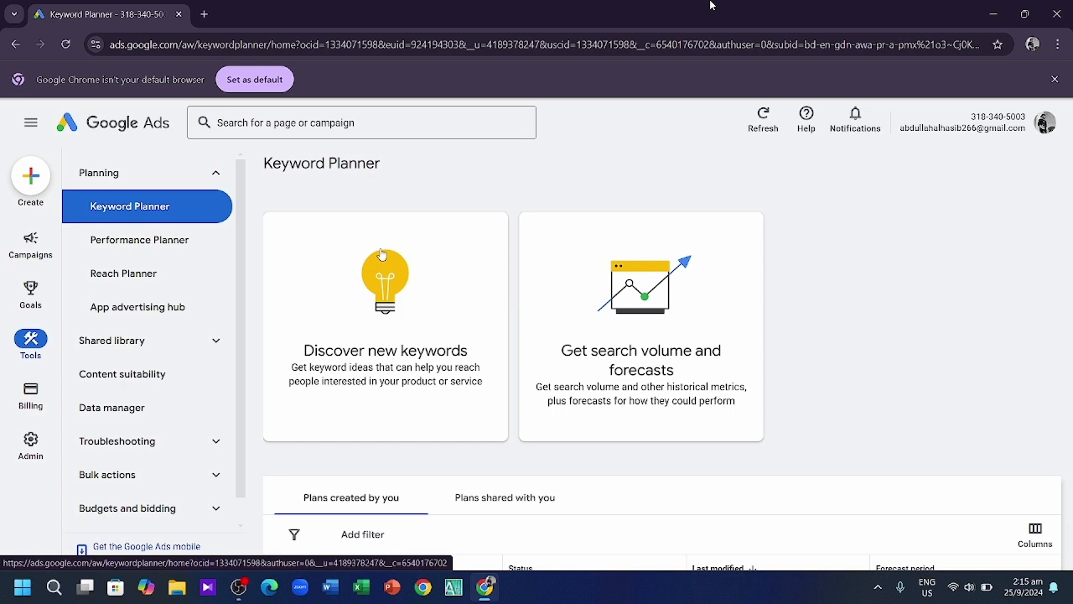
mouse_move(240, 586)
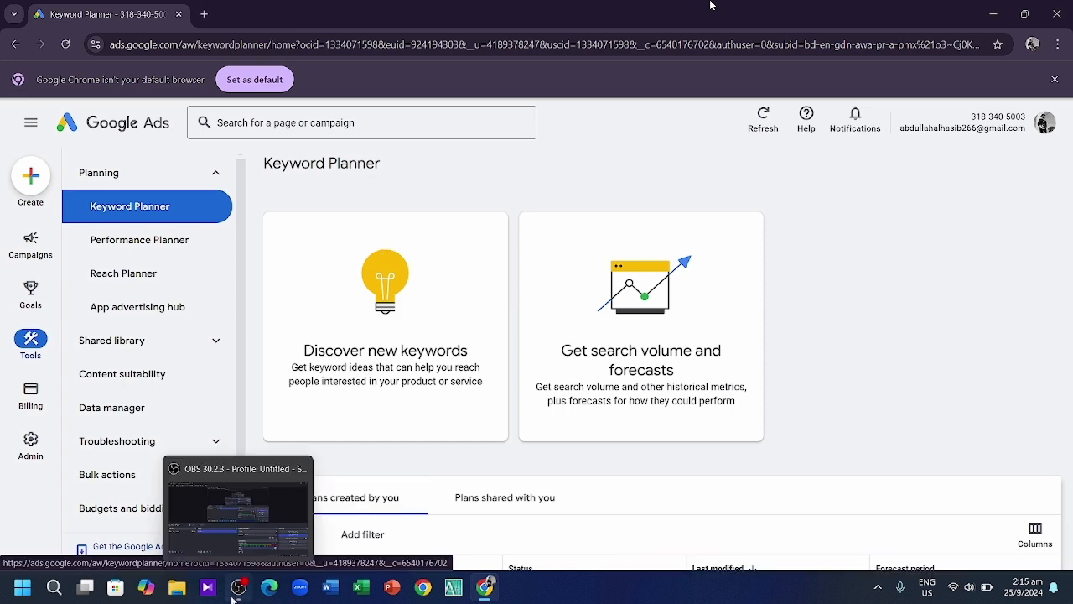
click(248, 532)
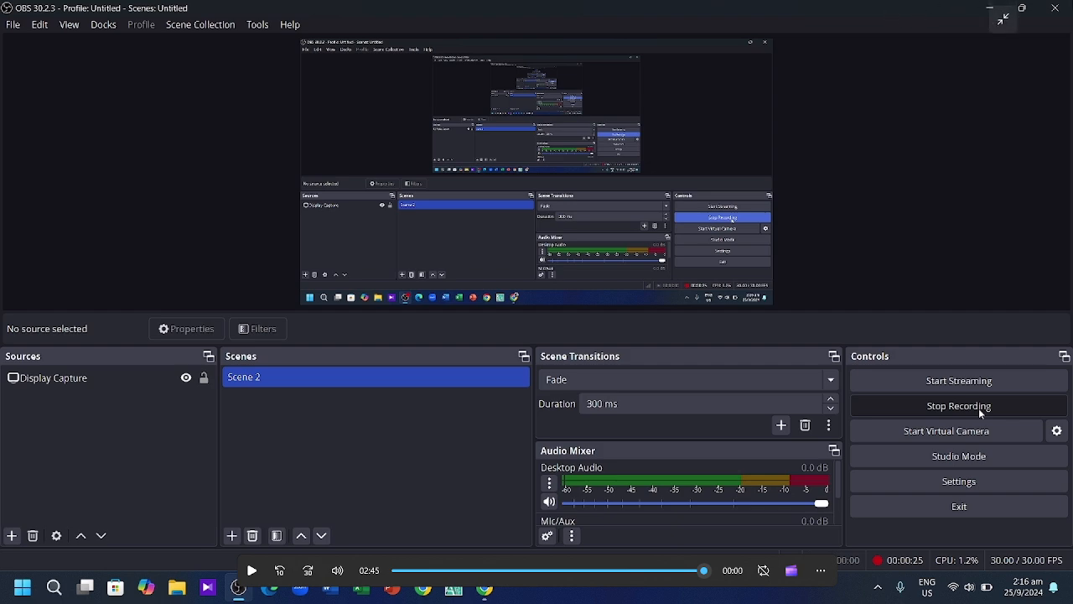
click(1003, 16)
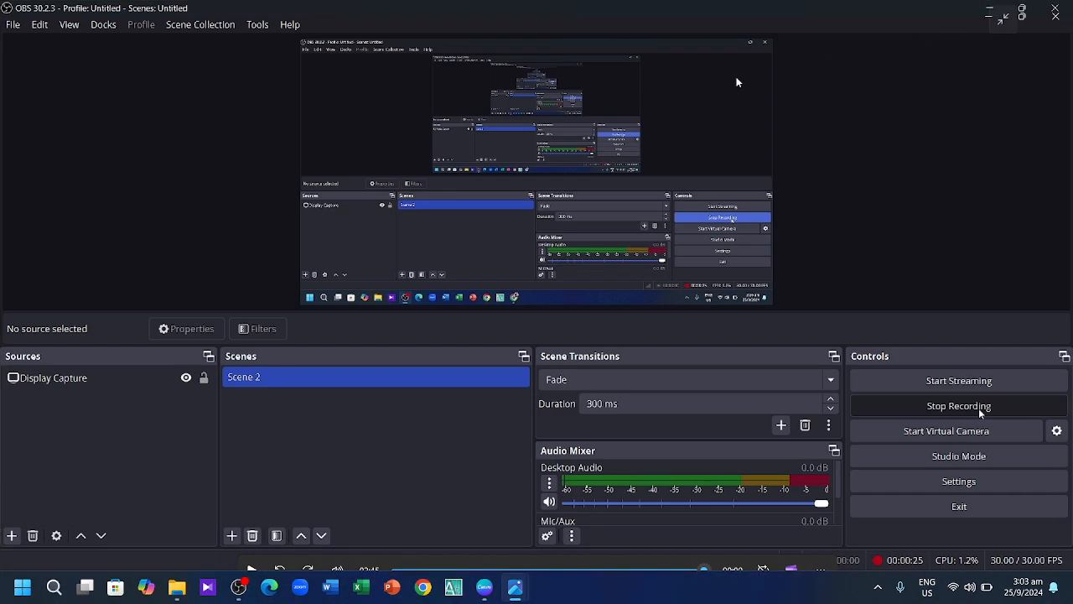
mouse_move(239, 587)
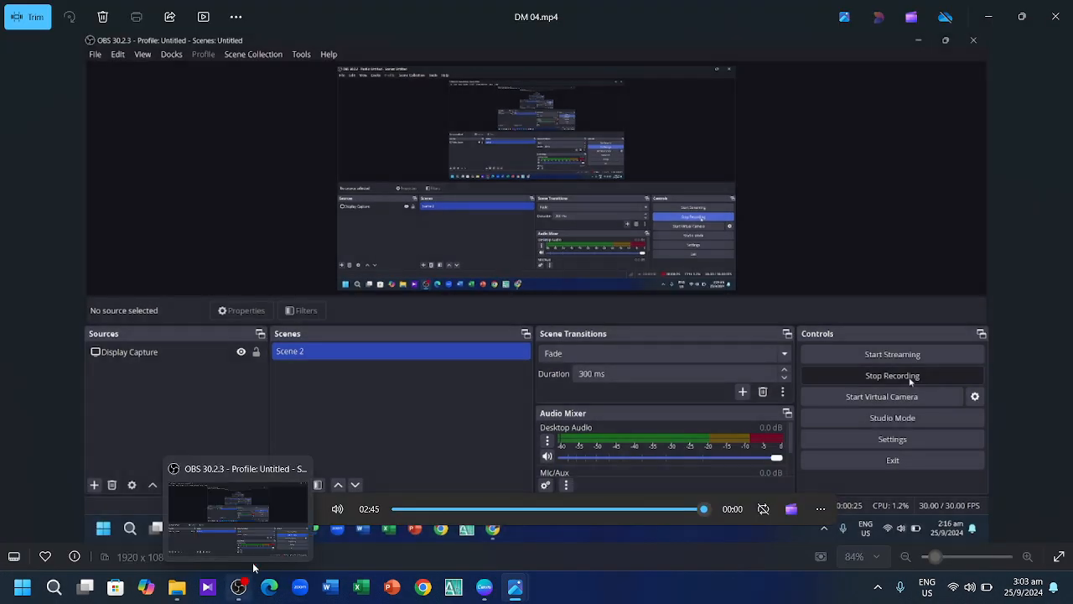